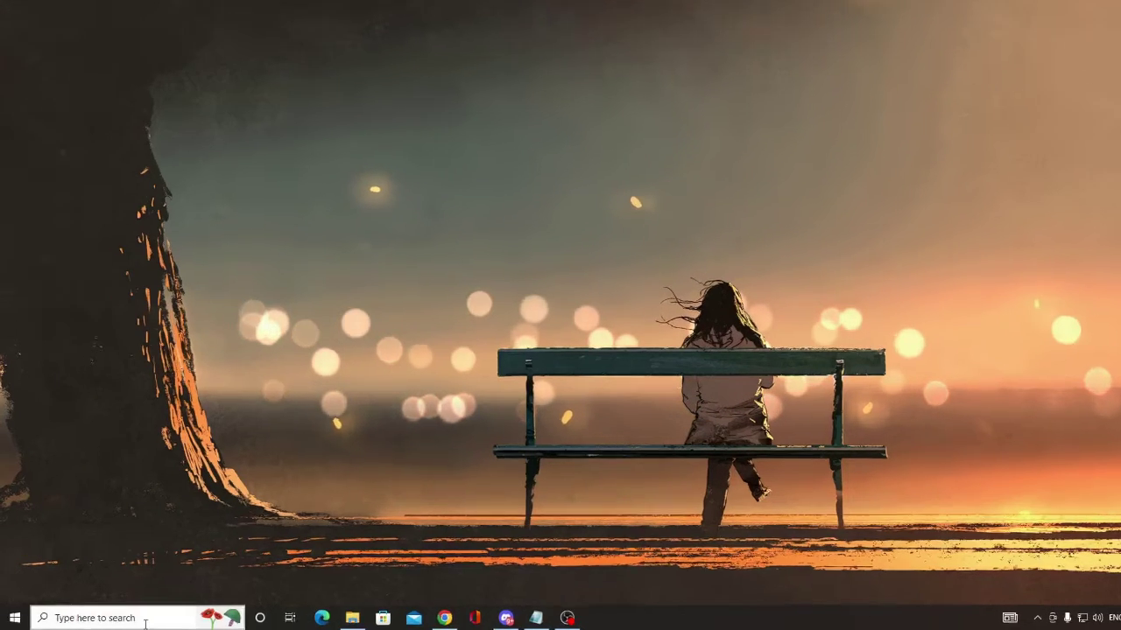
Search 'trouble', go to Troubleshoot > Additional troubleshooters, and expand Playing Audio.
{"action": "left_click", "coordinate": [207, 617]}
{"action": "type", "text": "trouble"}
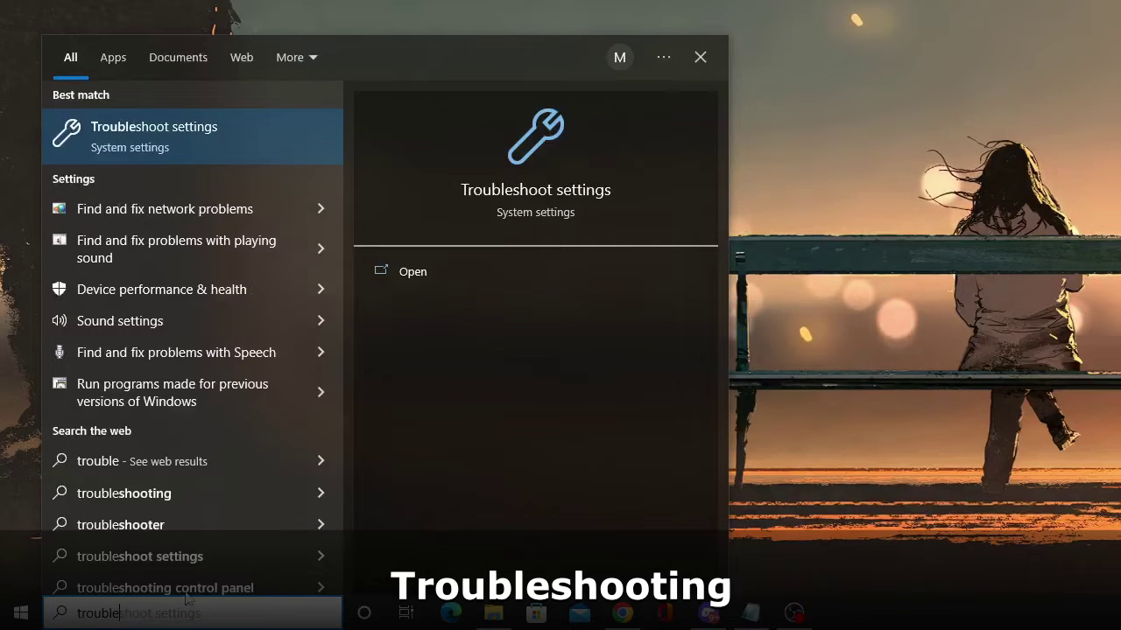
{"action": "left_click", "coordinate": [202, 150]}
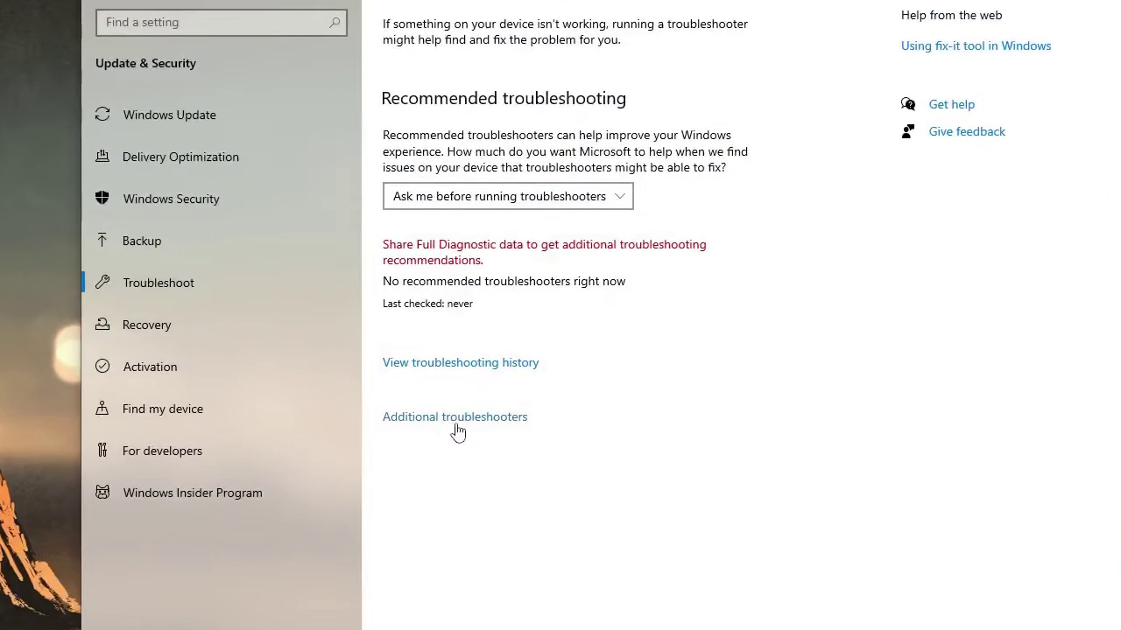
{"action": "left_click", "coordinate": [455, 418]}
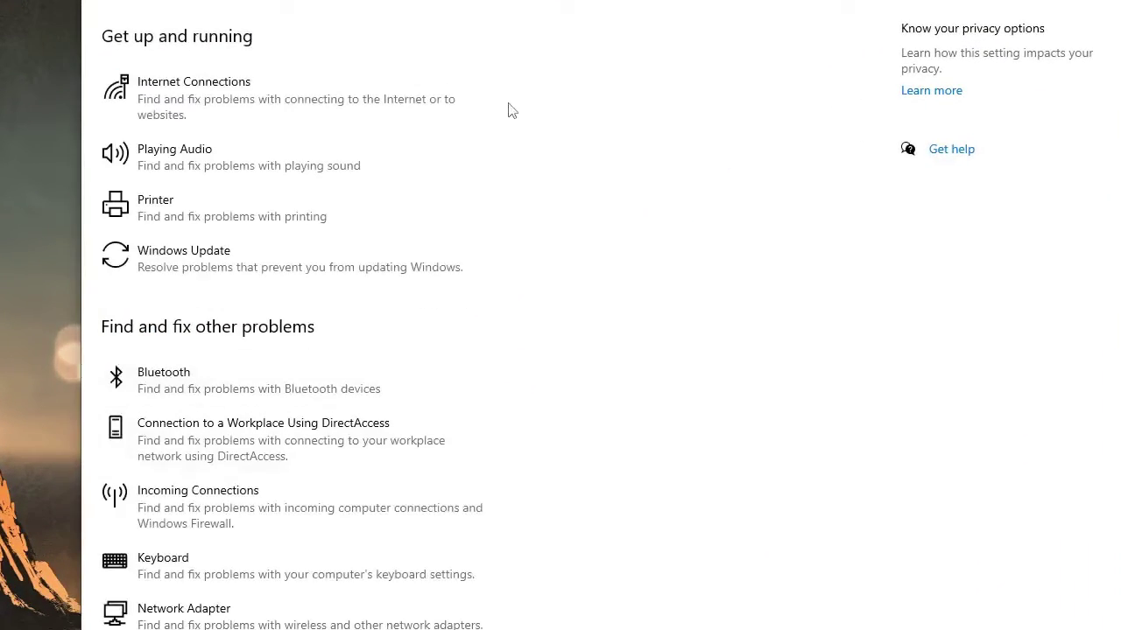
{"action": "left_click", "coordinate": [222, 167]}
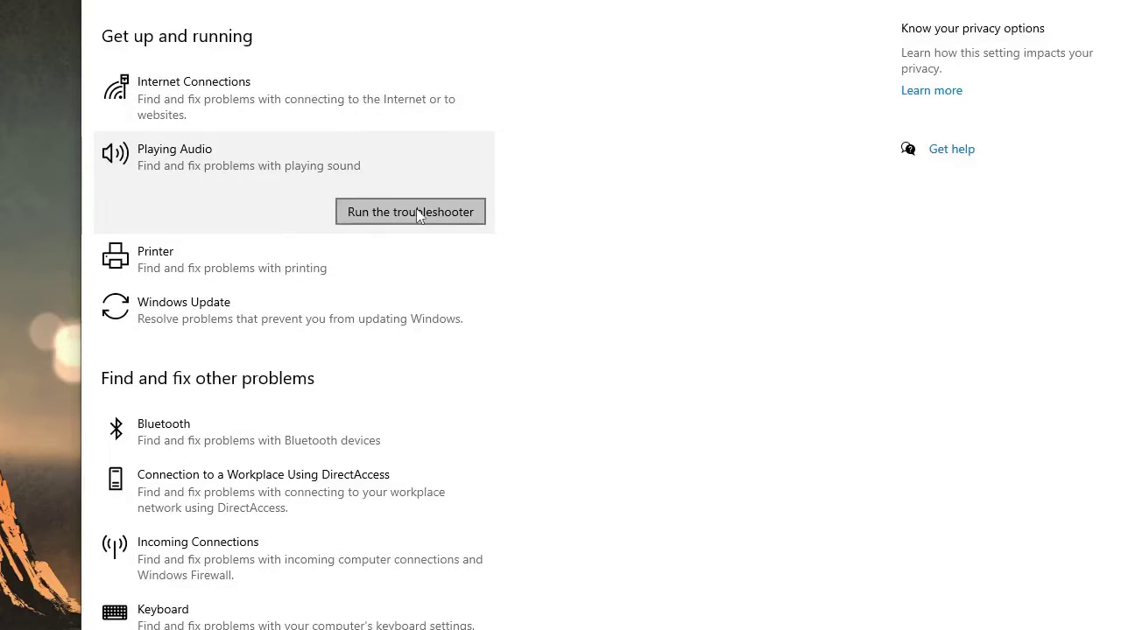
Run the Playing Audio troubleshooter on the default Realtek speakers and accept opening Audio Enhancements.
{"action": "left_click", "coordinate": [416, 214]}
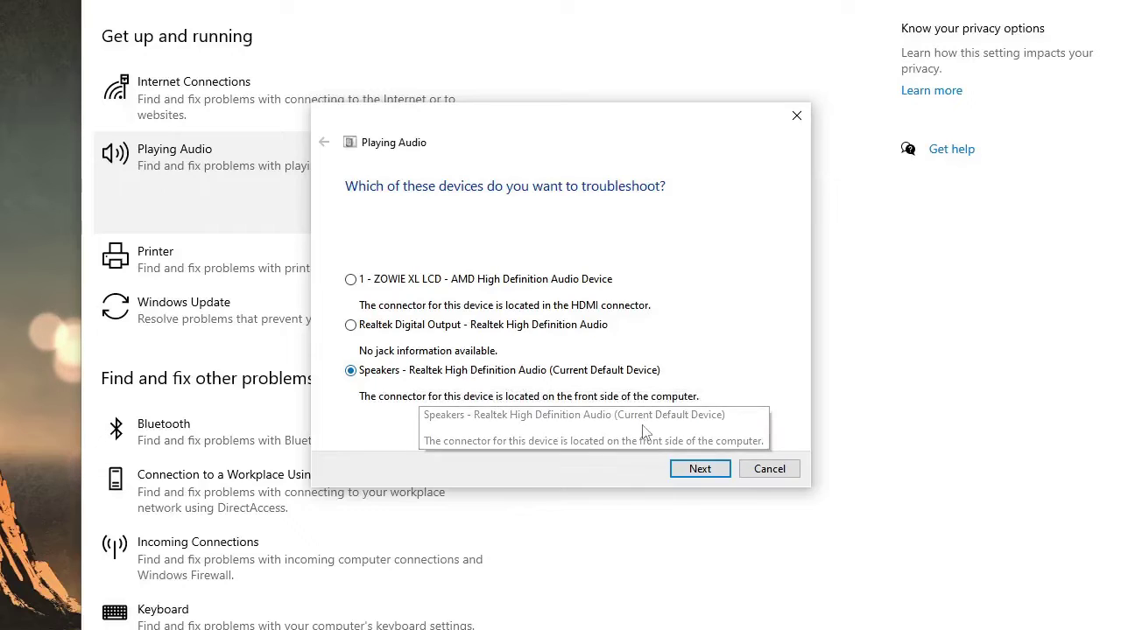
{"action": "left_click", "coordinate": [698, 471]}
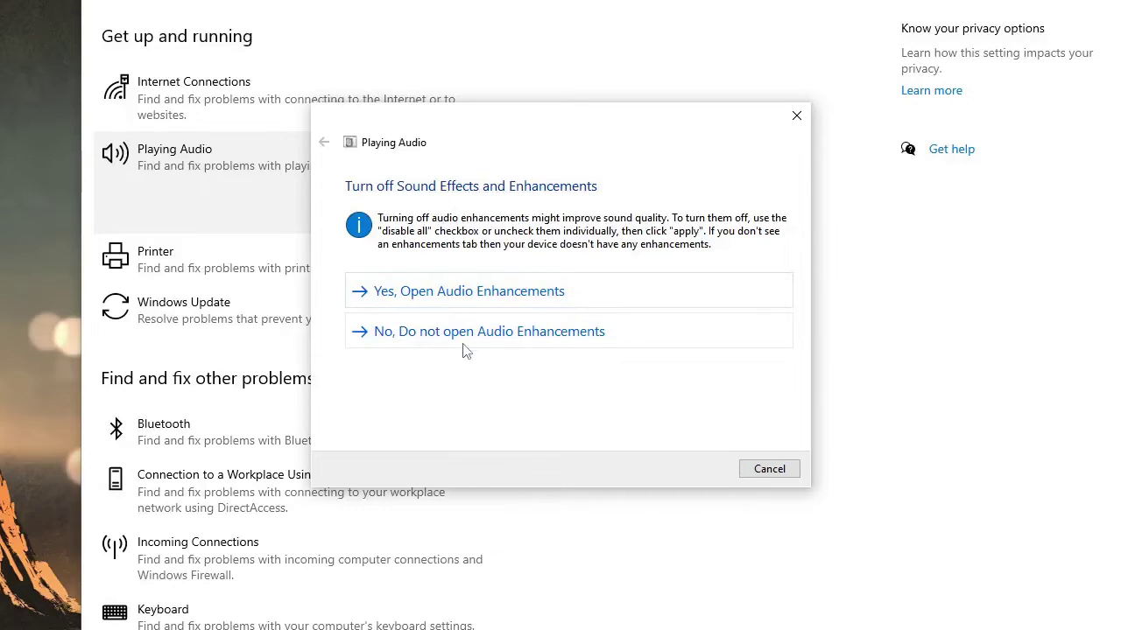
{"action": "left_click", "coordinate": [505, 299]}
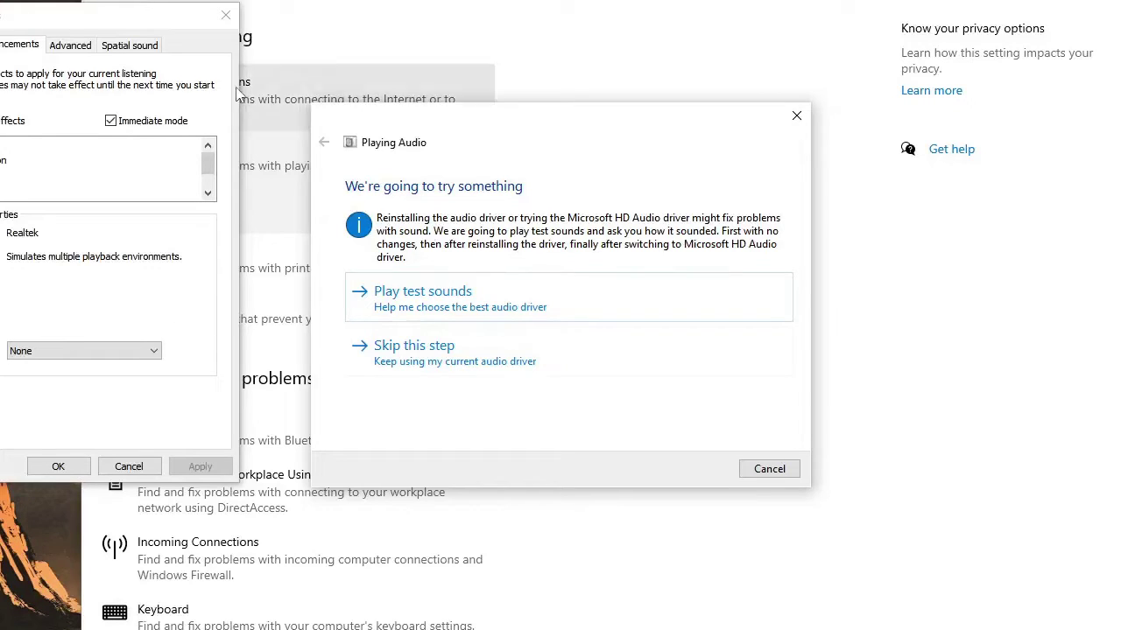
Close the speaker enhancements window, the troubleshooter, and Windows Settings.
{"action": "left_click", "coordinate": [227, 19]}
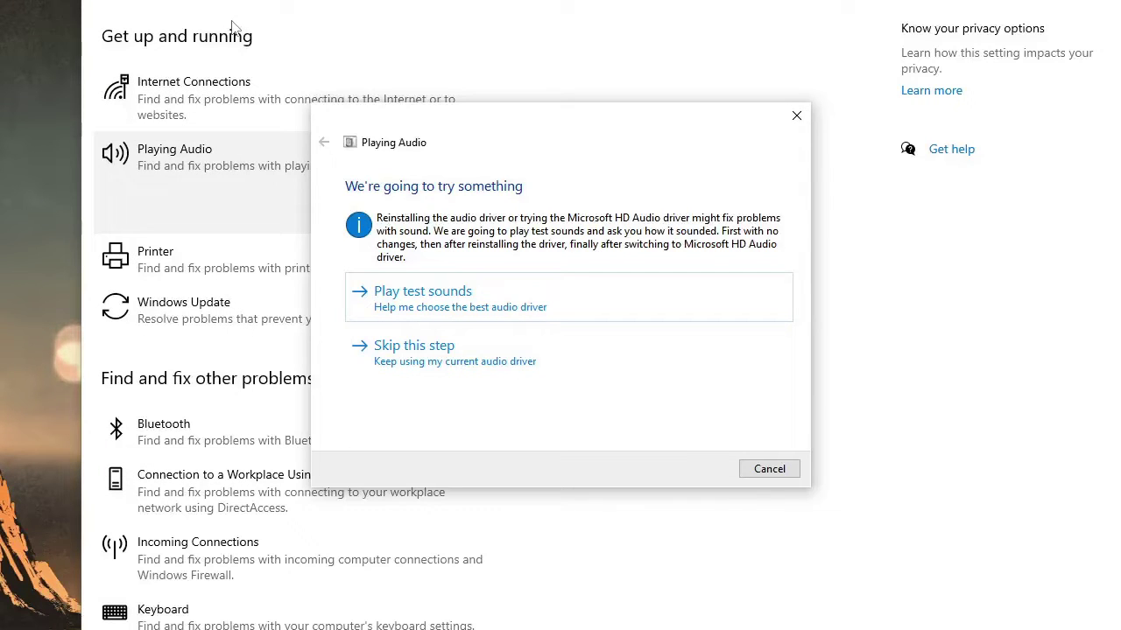
{"action": "left_click", "coordinate": [796, 119]}
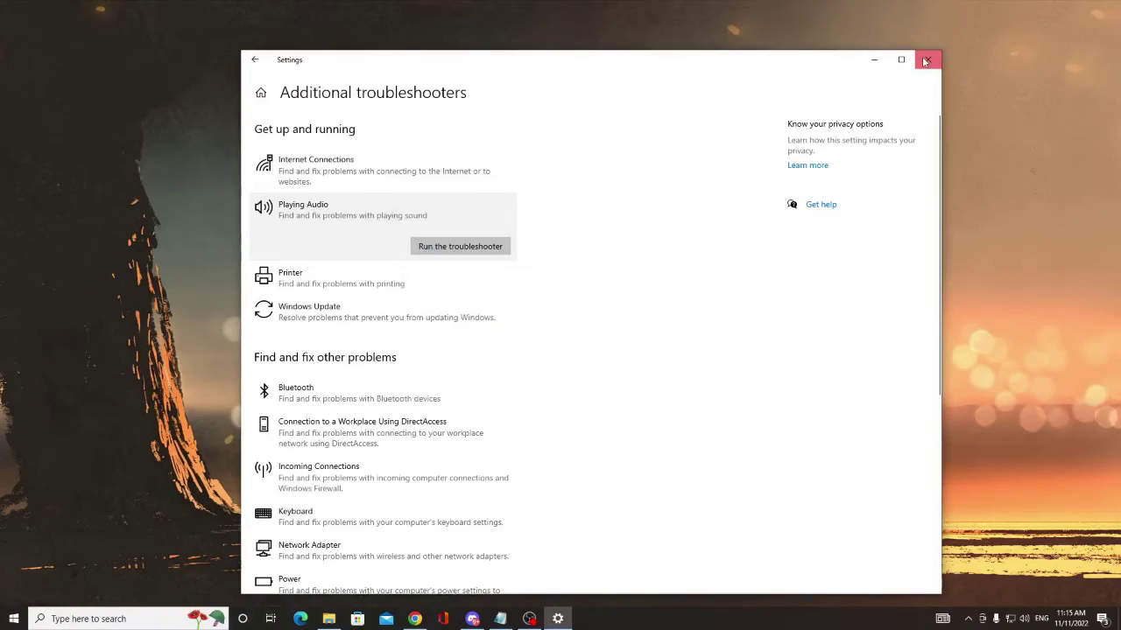
{"action": "left_click", "coordinate": [925, 61]}
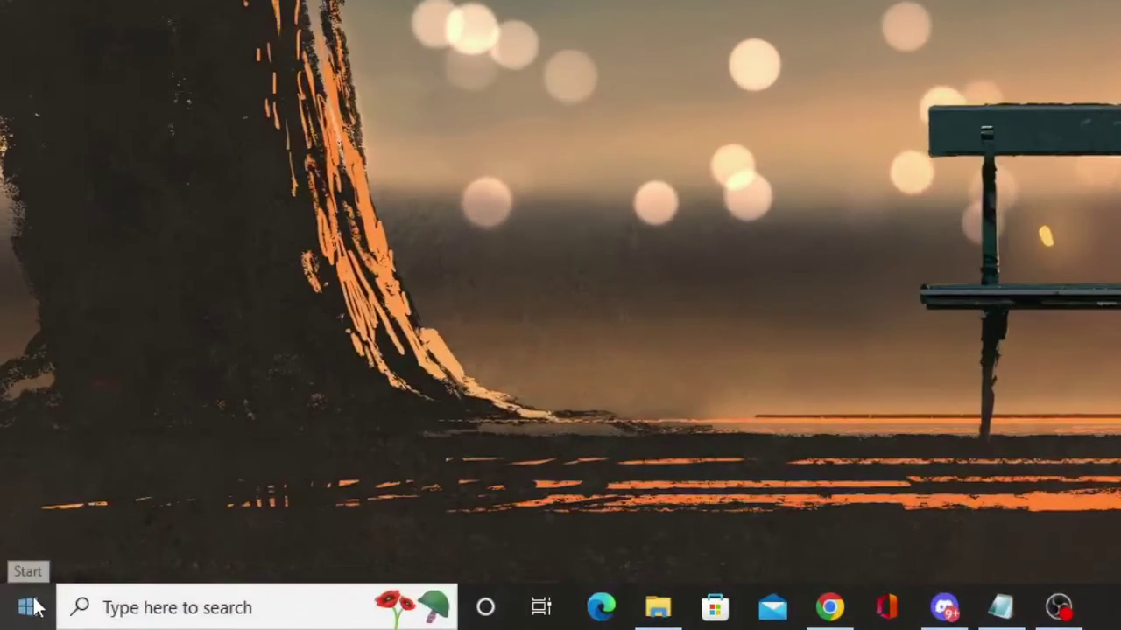
Launch Device Manager from the Start quick-links menu and expand Audio inputs and outputs.
{"action": "right_click", "coordinate": [30, 607]}
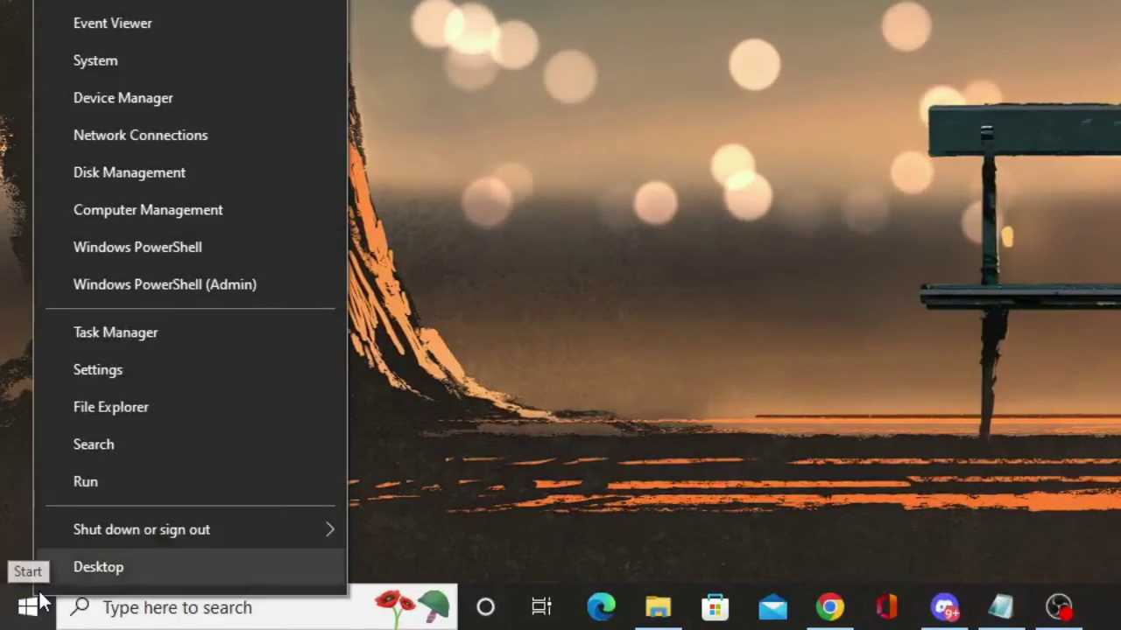
{"action": "left_click", "coordinate": [257, 97]}
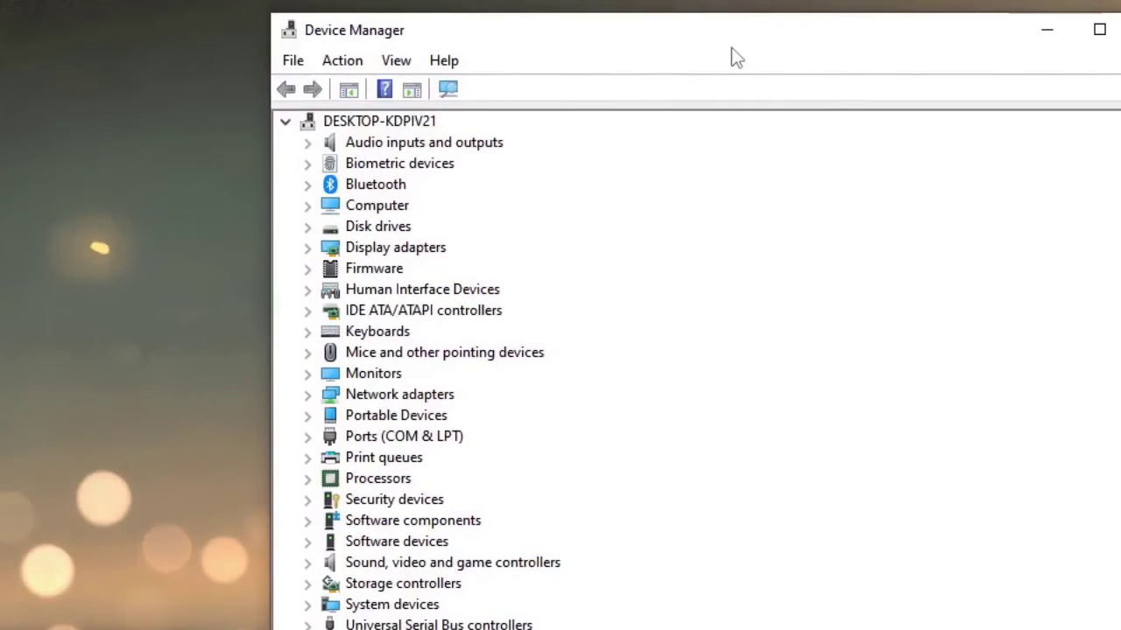
{"action": "left_click", "coordinate": [430, 147]}
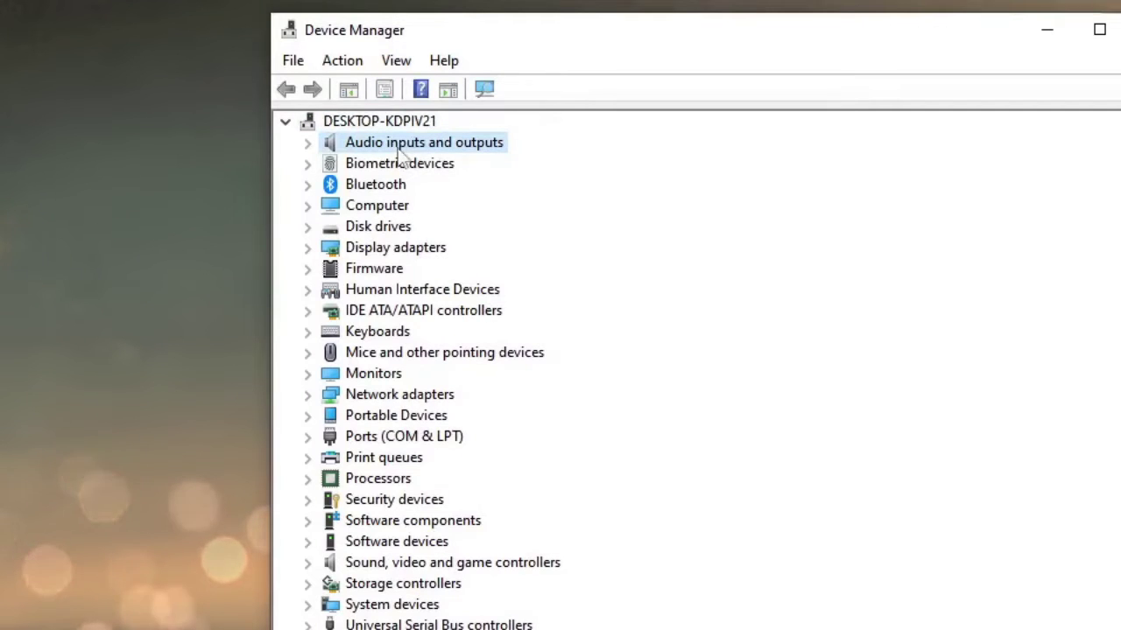
{"action": "double_click", "coordinate": [493, 147]}
Select each audio device in turn: ZOWIE XL LCD, Microphone, and Realtek Digital Output.
{"action": "left_click", "coordinate": [486, 164]}
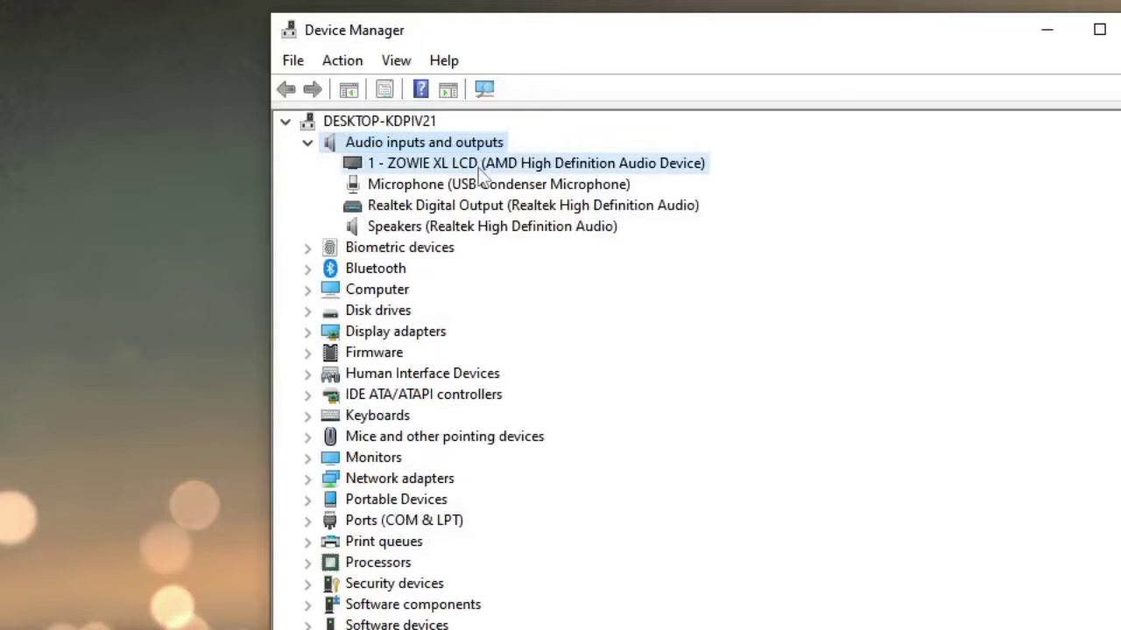
{"action": "left_click", "coordinate": [483, 207]}
{"action": "left_click", "coordinate": [522, 187]}
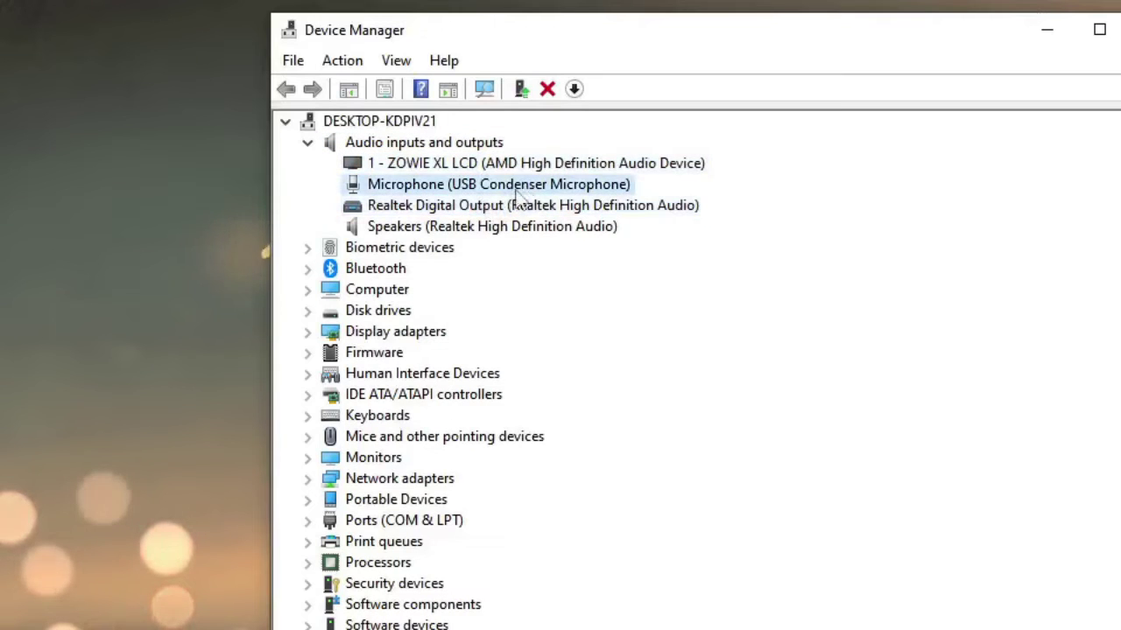
{"action": "left_click", "coordinate": [514, 203]}
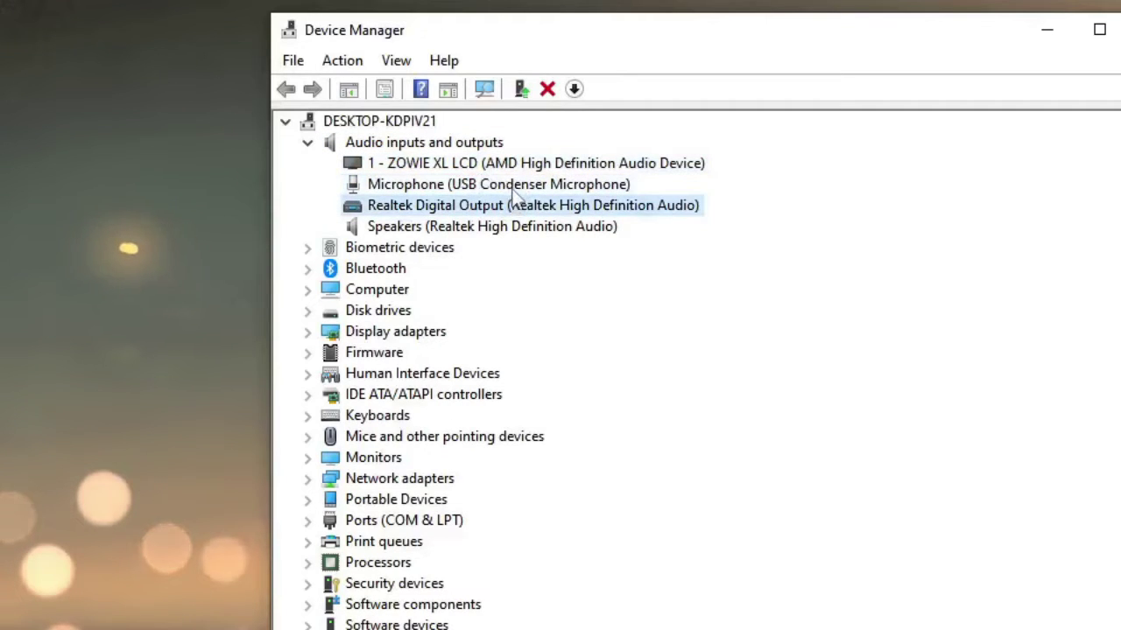
{"action": "key", "text": "Up"}
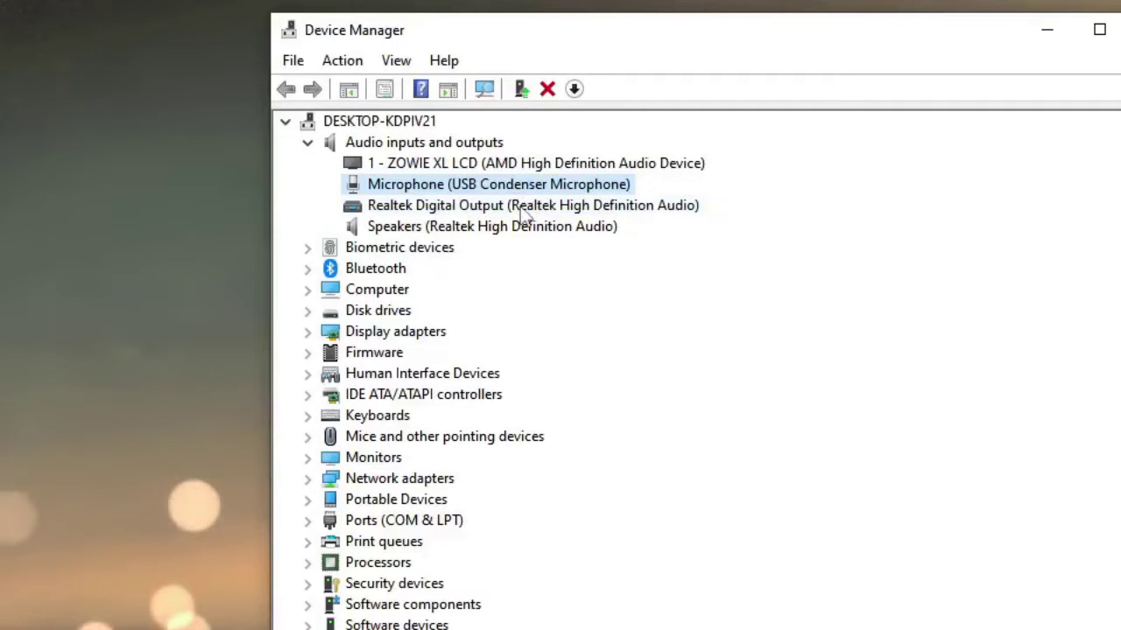
{"action": "left_click", "coordinate": [523, 211]}
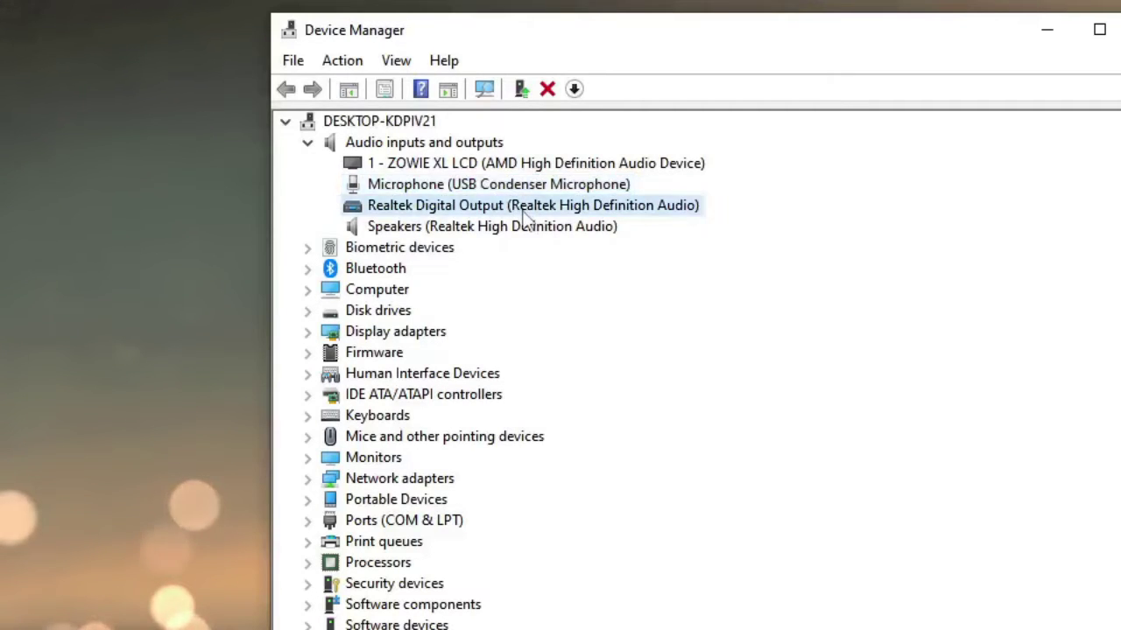
Disable the Realtek Digital Output device, confirm with Yes, then re-enable it.
{"action": "right_click", "coordinate": [522, 211]}
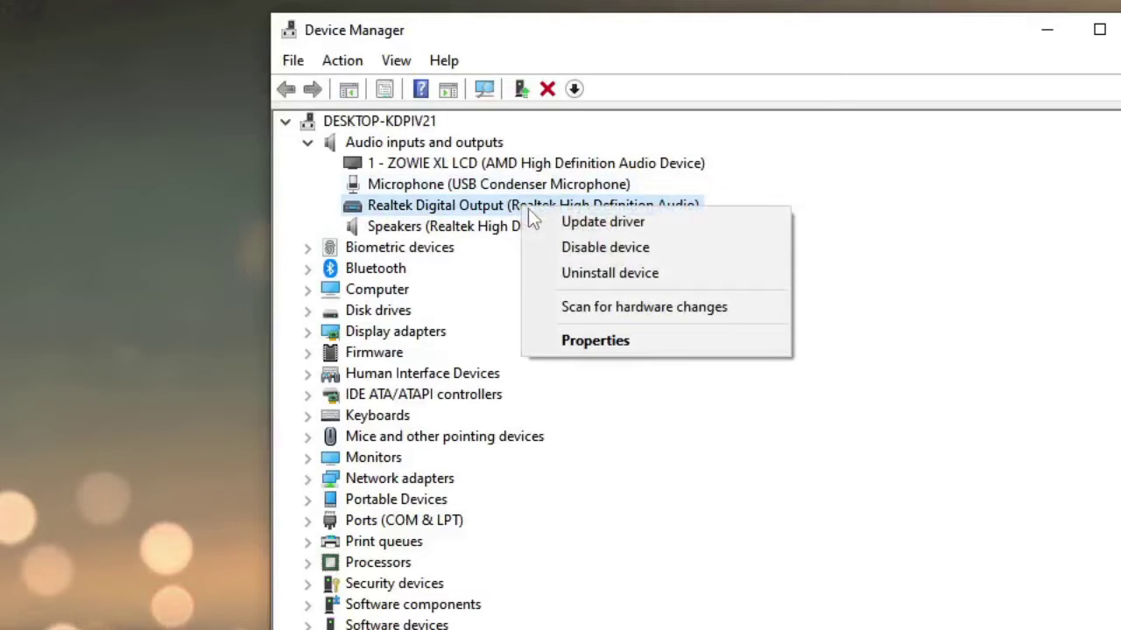
{"action": "left_click", "coordinate": [618, 250]}
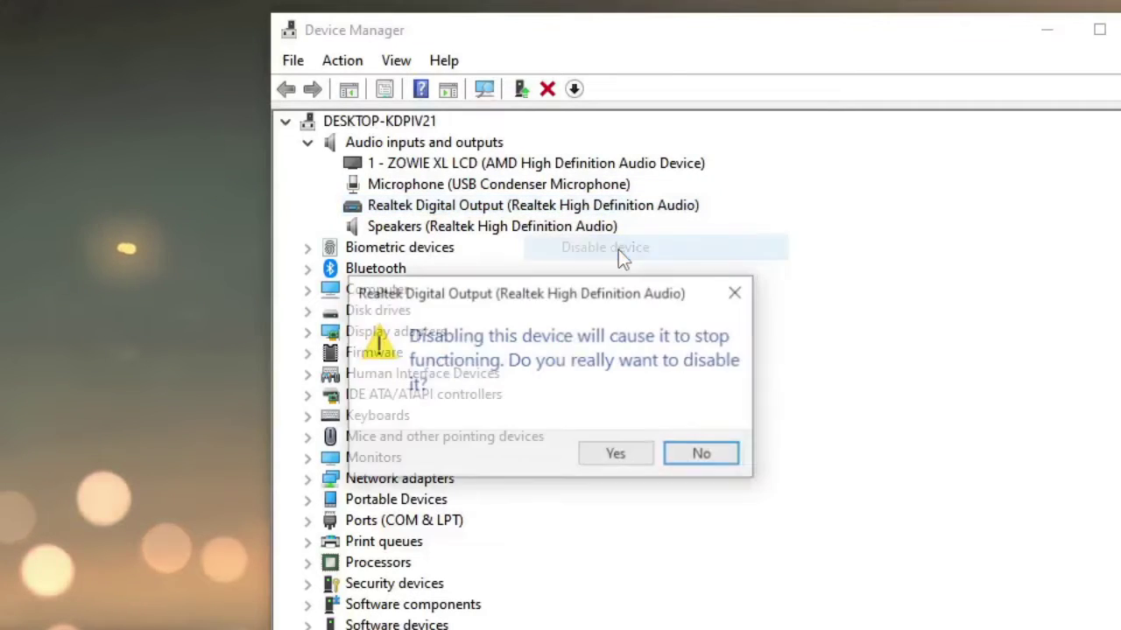
{"action": "left_click", "coordinate": [618, 457]}
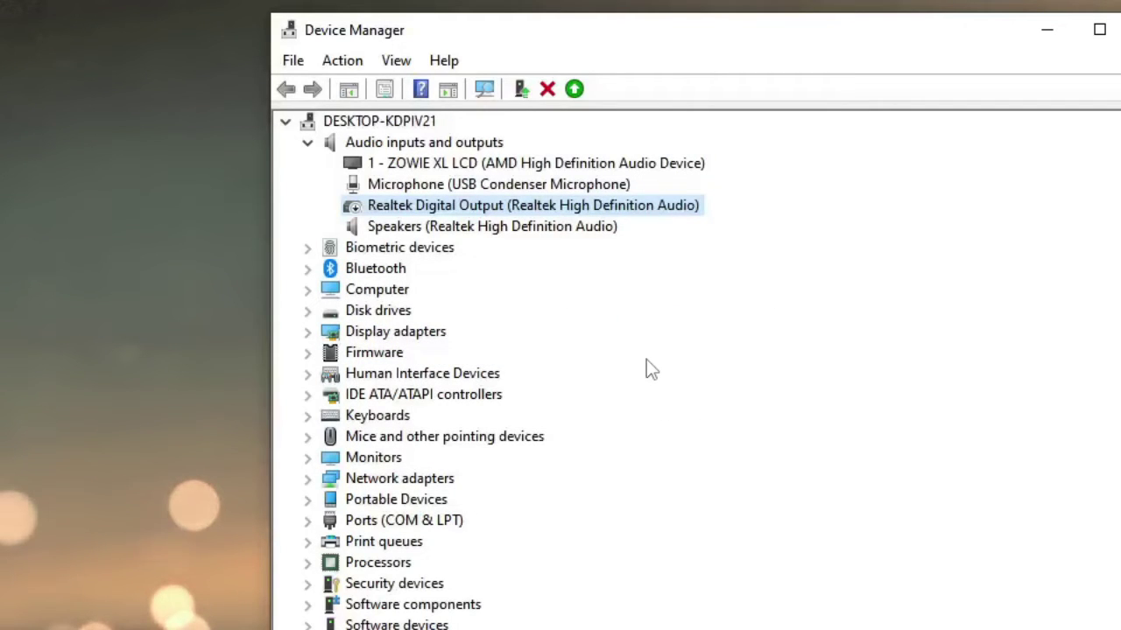
{"action": "right_click", "coordinate": [590, 211]}
{"action": "left_click", "coordinate": [650, 254]}
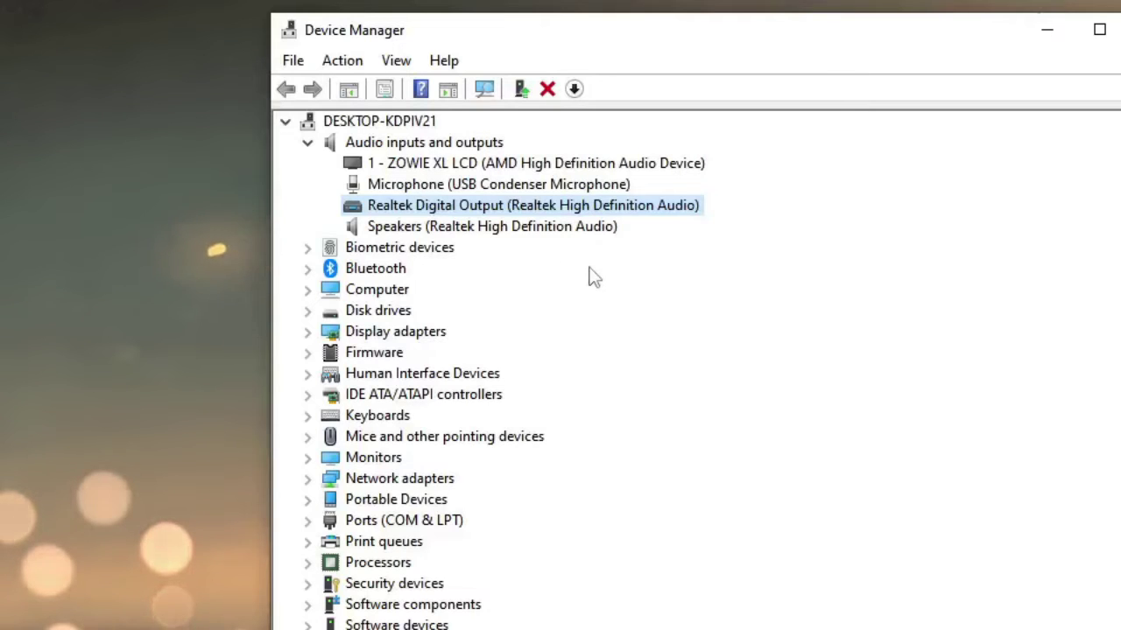
Search automatically for a Realtek Digital Output driver update, then close the result and Device Manager.
{"action": "right_click", "coordinate": [554, 207]}
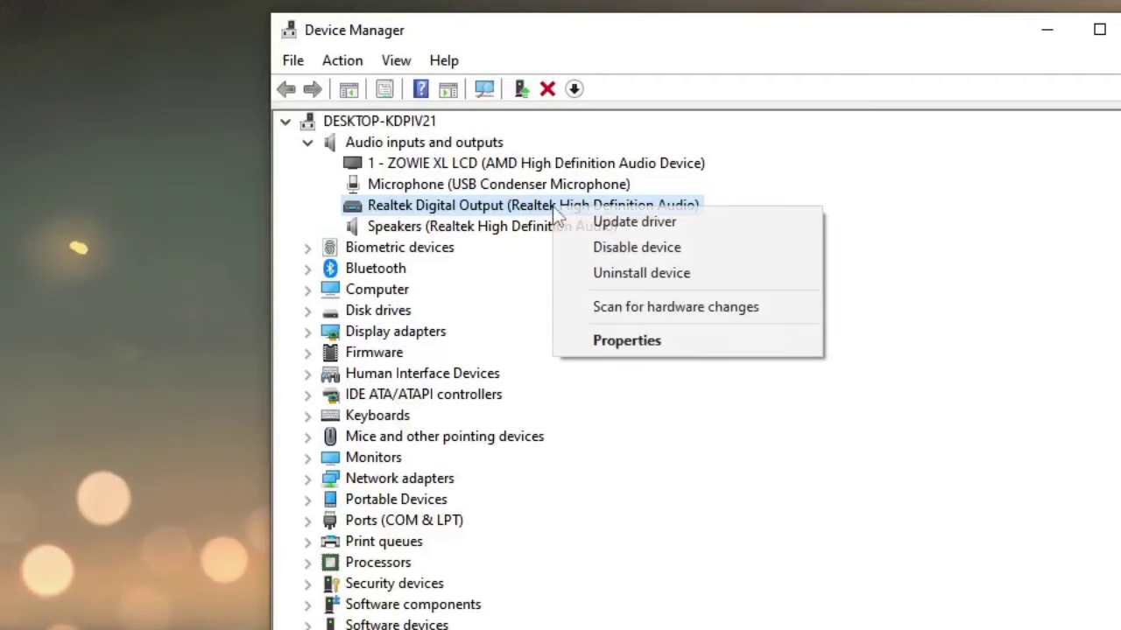
{"action": "left_click", "coordinate": [644, 226]}
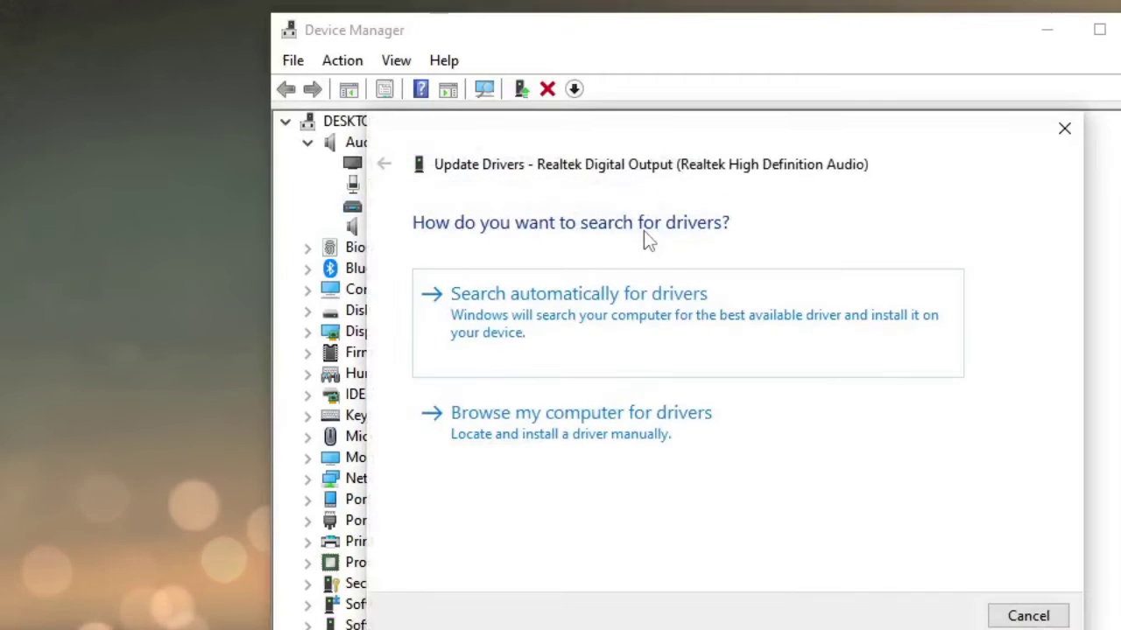
{"action": "left_click", "coordinate": [593, 319]}
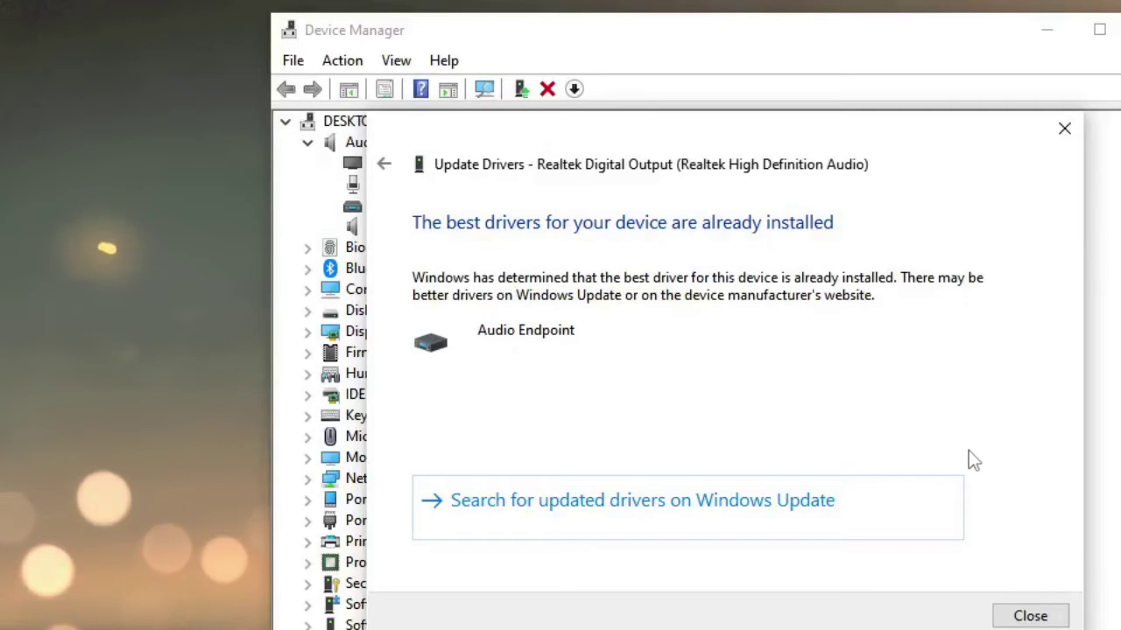
{"action": "left_click", "coordinate": [1015, 617]}
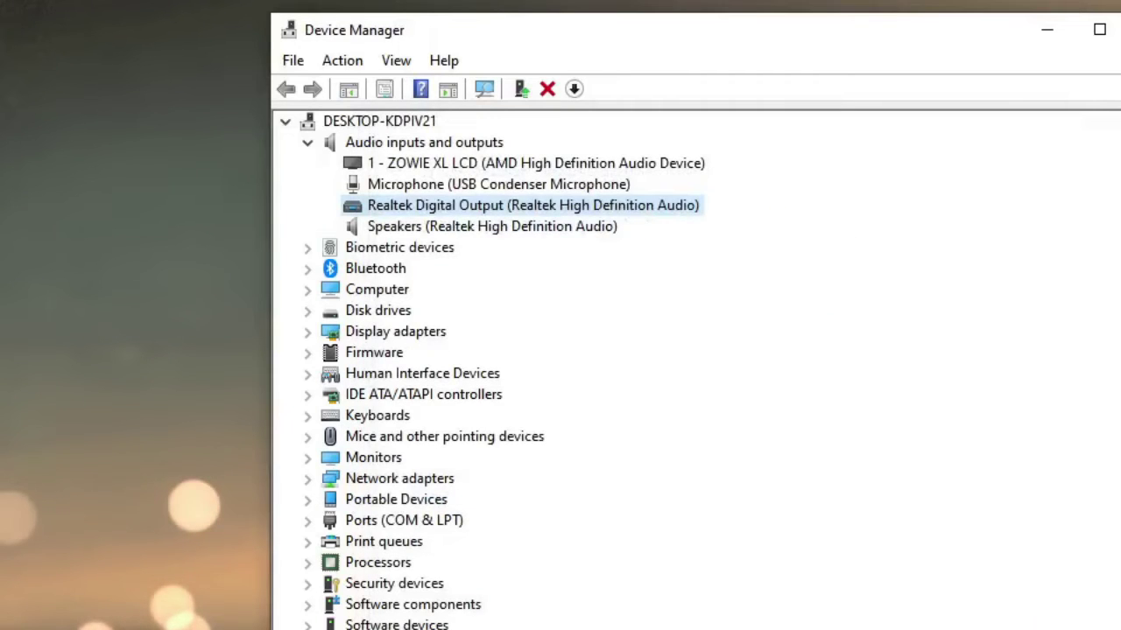
{"action": "left_click", "coordinate": [1117, 29]}
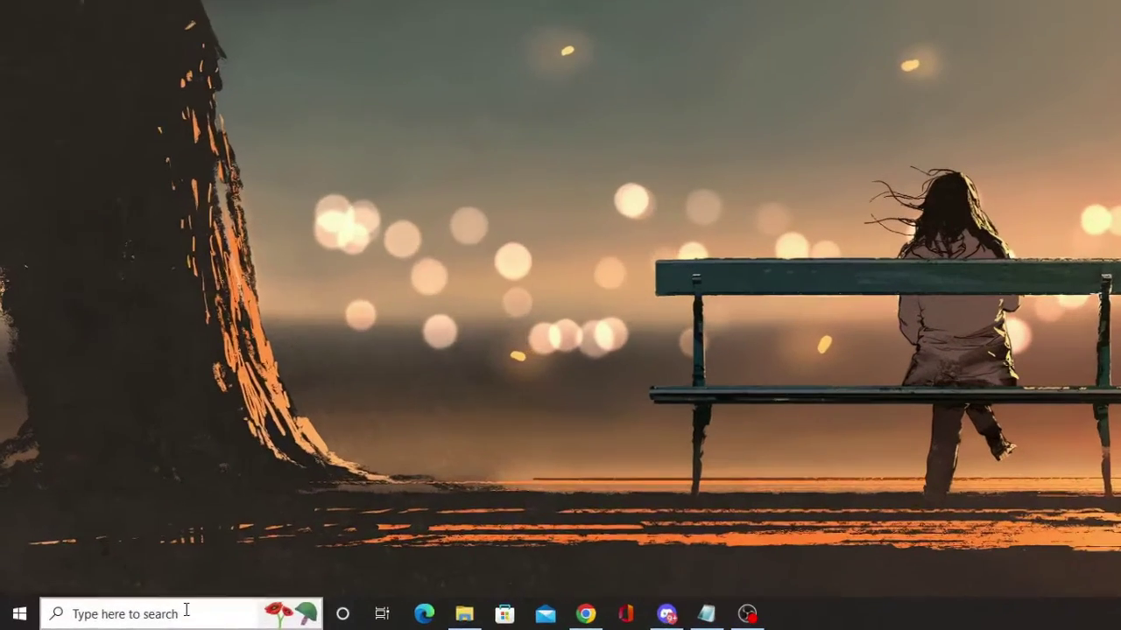
Search 'service', launch the Services app, and select the Windows Audio service.
{"action": "left_click", "coordinate": [132, 616]}
{"action": "type", "text": "s"}
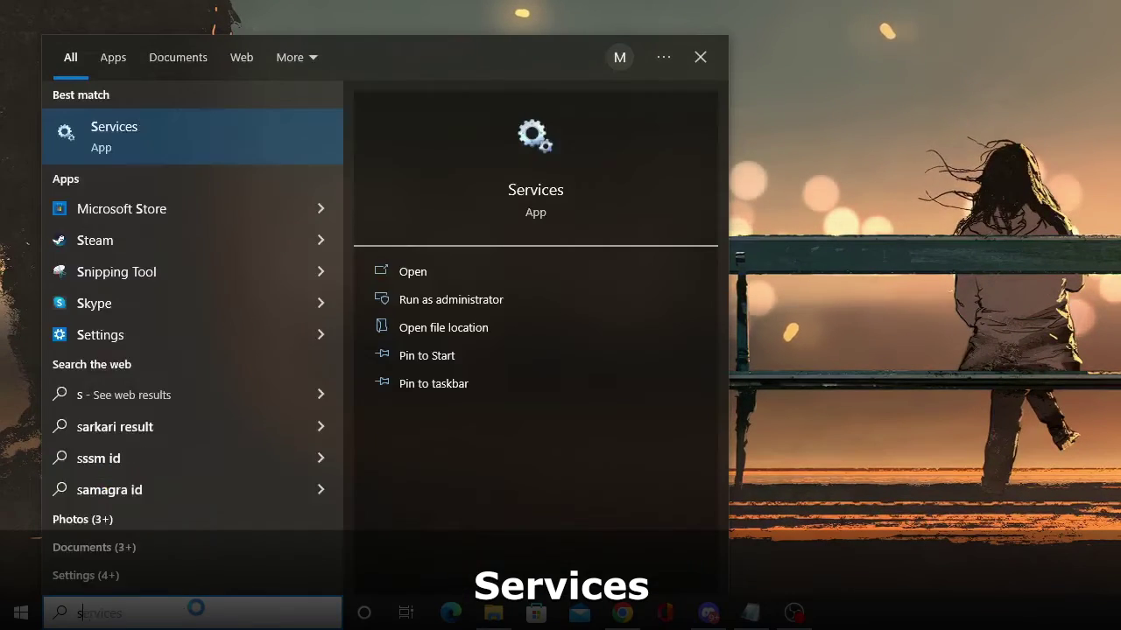
{"action": "type", "text": "ervice"}
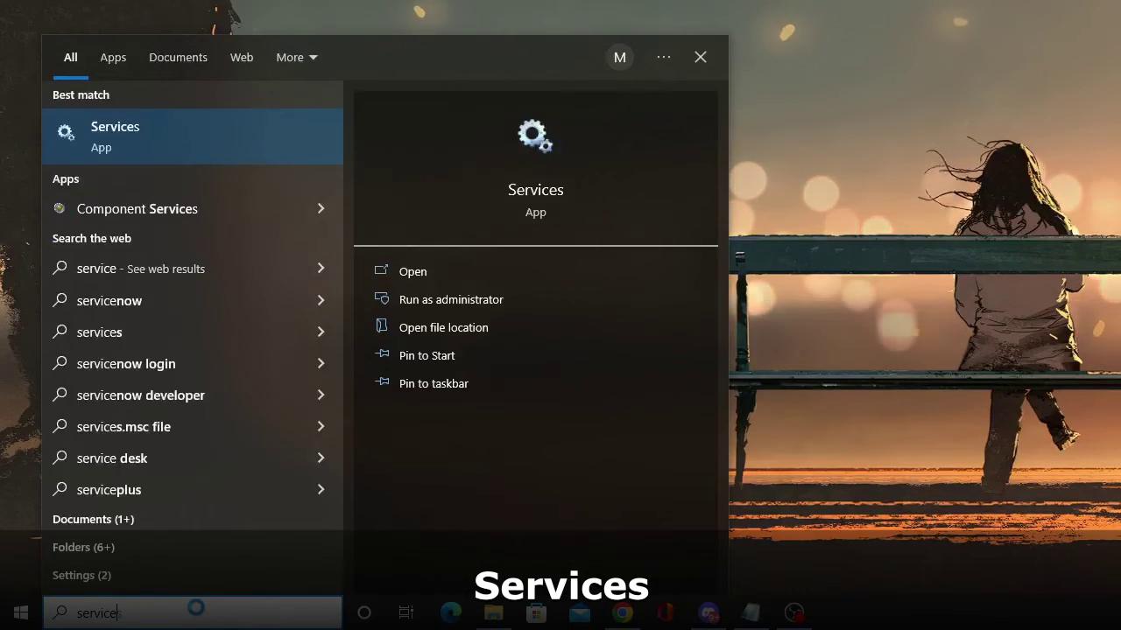
{"action": "left_click", "coordinate": [174, 139]}
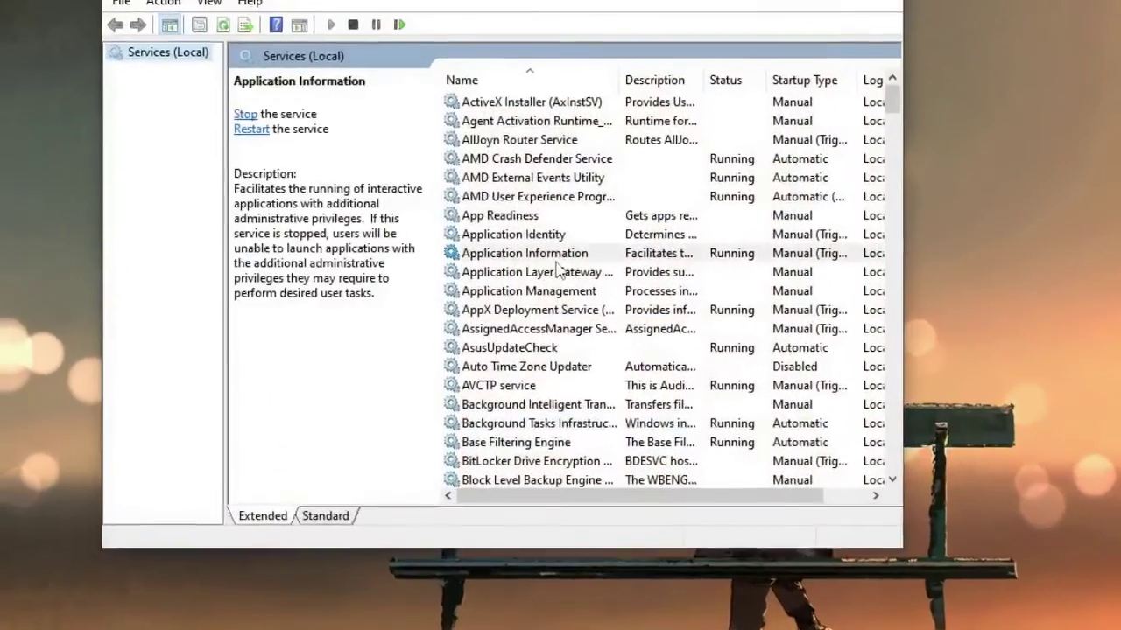
{"action": "scroll", "coordinate": [558, 271], "scroll_direction": "down", "scroll_amount": 10}
{"action": "left_click", "coordinate": [556, 269]}
{"action": "key", "text": "w"}
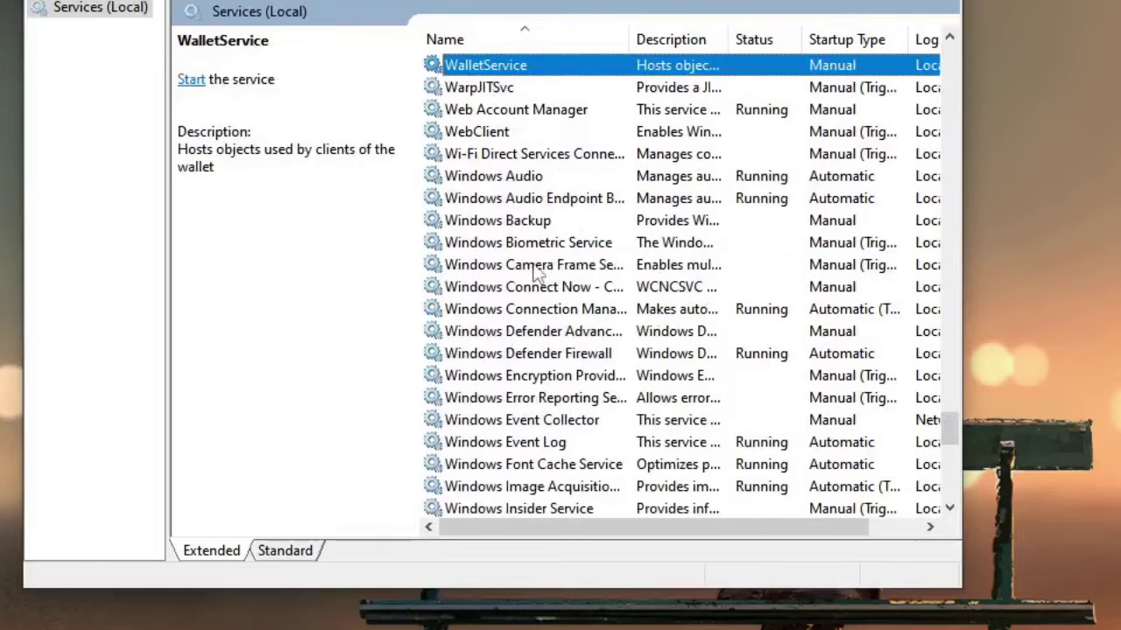
{"action": "left_click", "coordinate": [538, 176]}
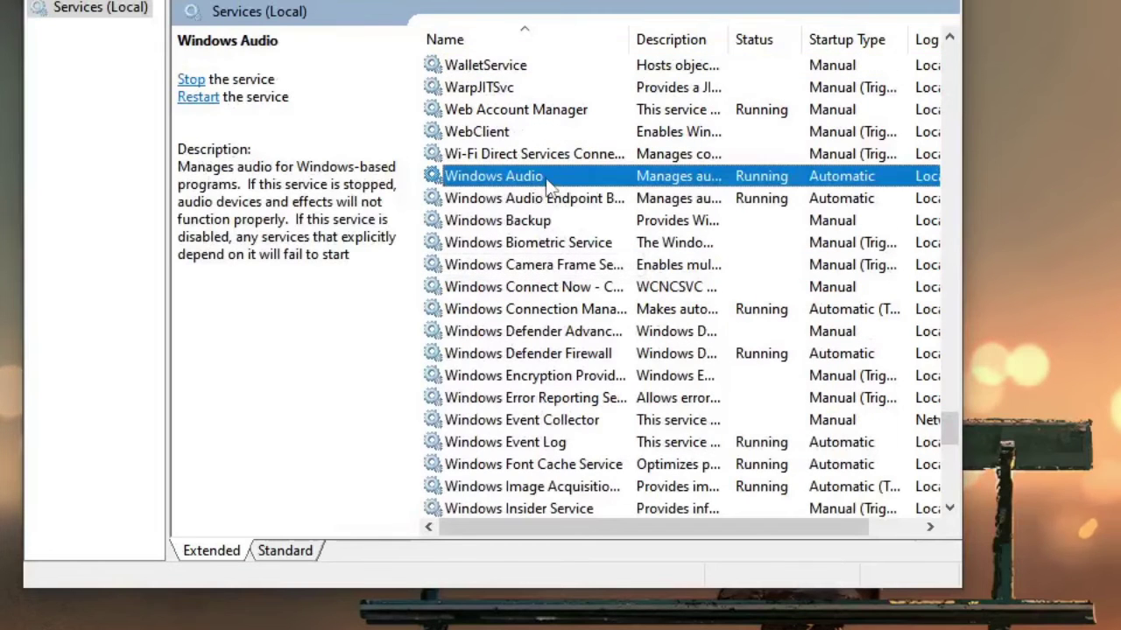
Stop and restart Windows Audio from its properties, confirm with OK, and close Services.
{"action": "double_click", "coordinate": [537, 177]}
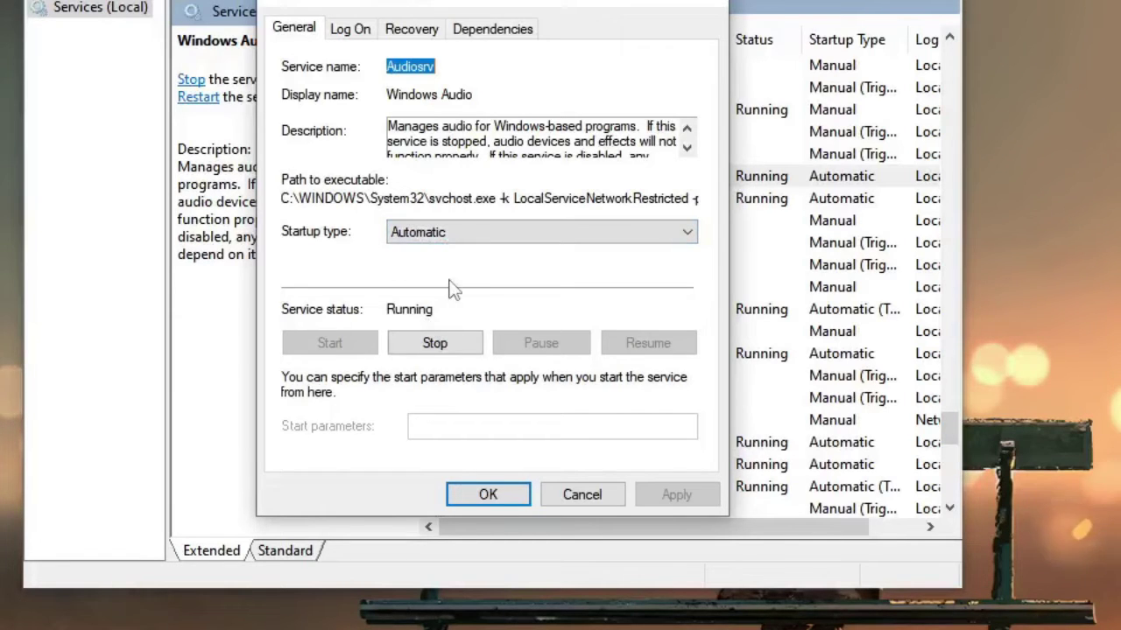
{"action": "left_click", "coordinate": [433, 340]}
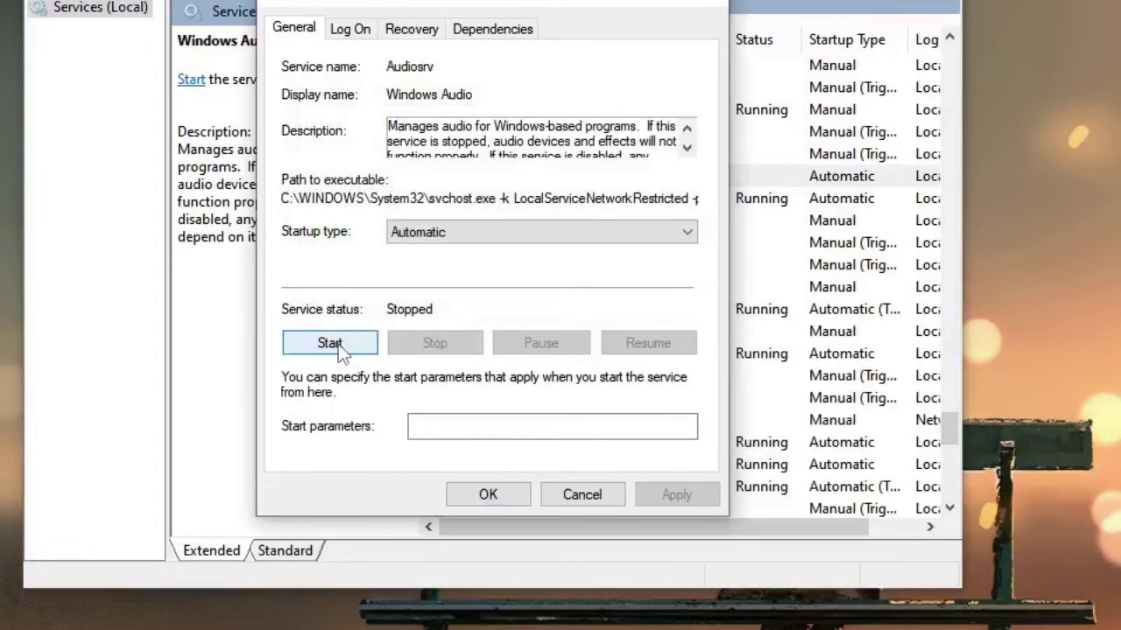
{"action": "left_click", "coordinate": [346, 343]}
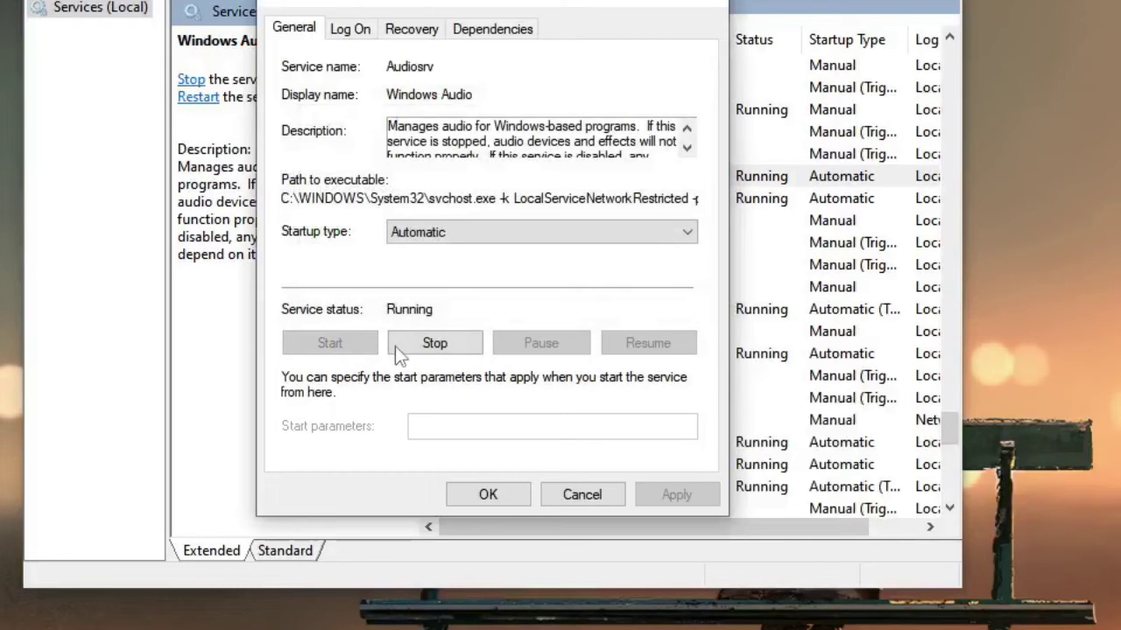
{"action": "left_click", "coordinate": [488, 496]}
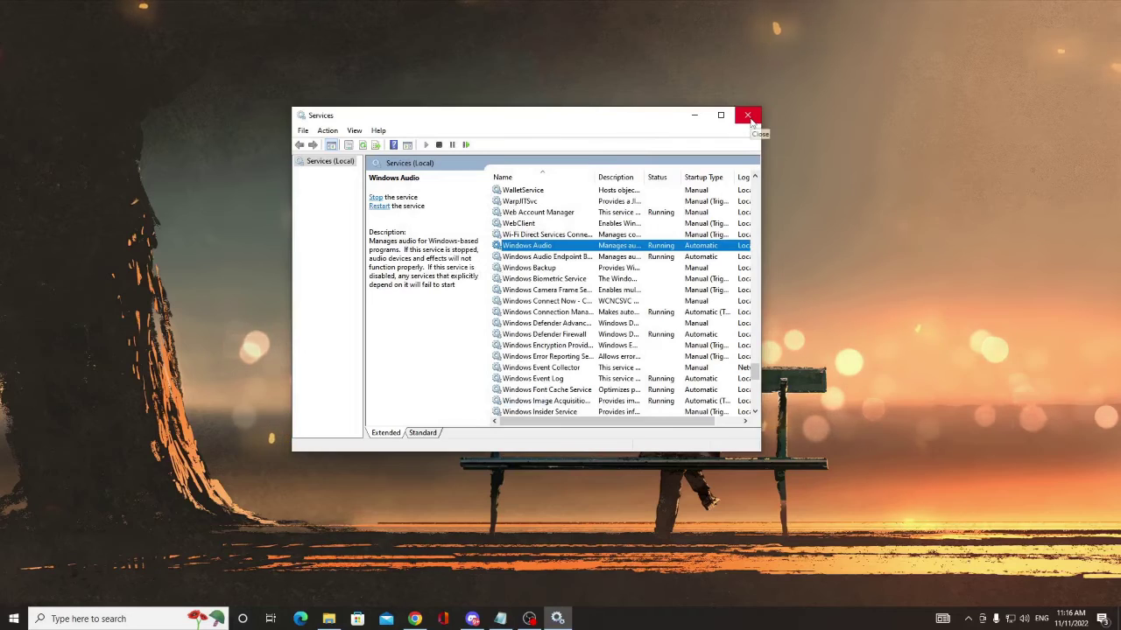
{"action": "left_click", "coordinate": [749, 118]}
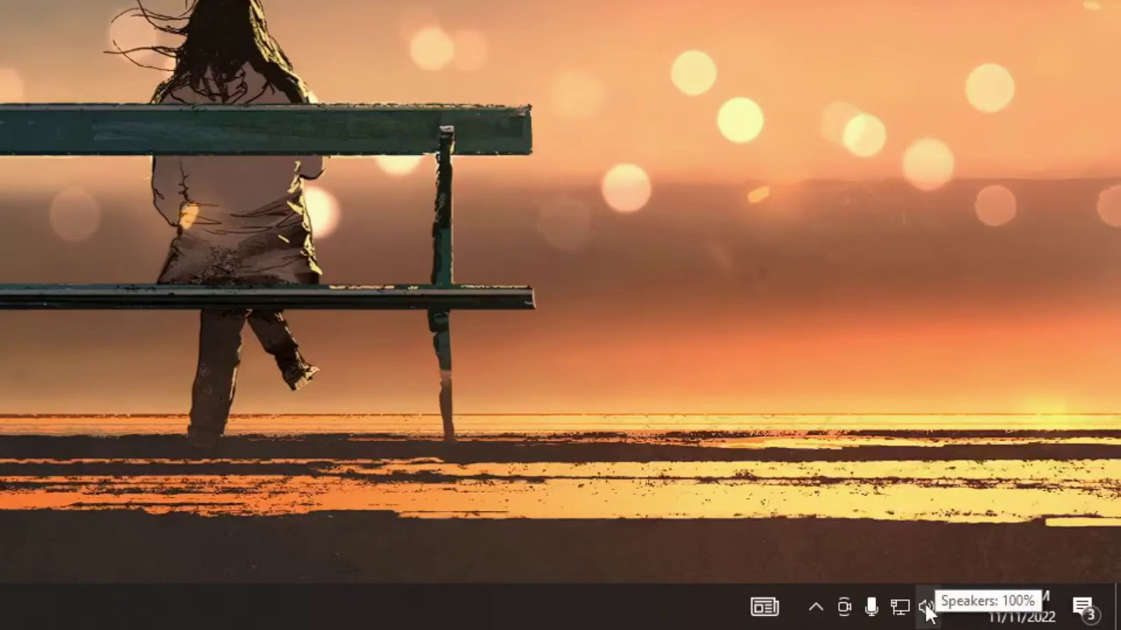
Open the Sound dialog from the speaker tray icon on its Playback tab.
{"action": "right_click", "coordinate": [926, 606]}
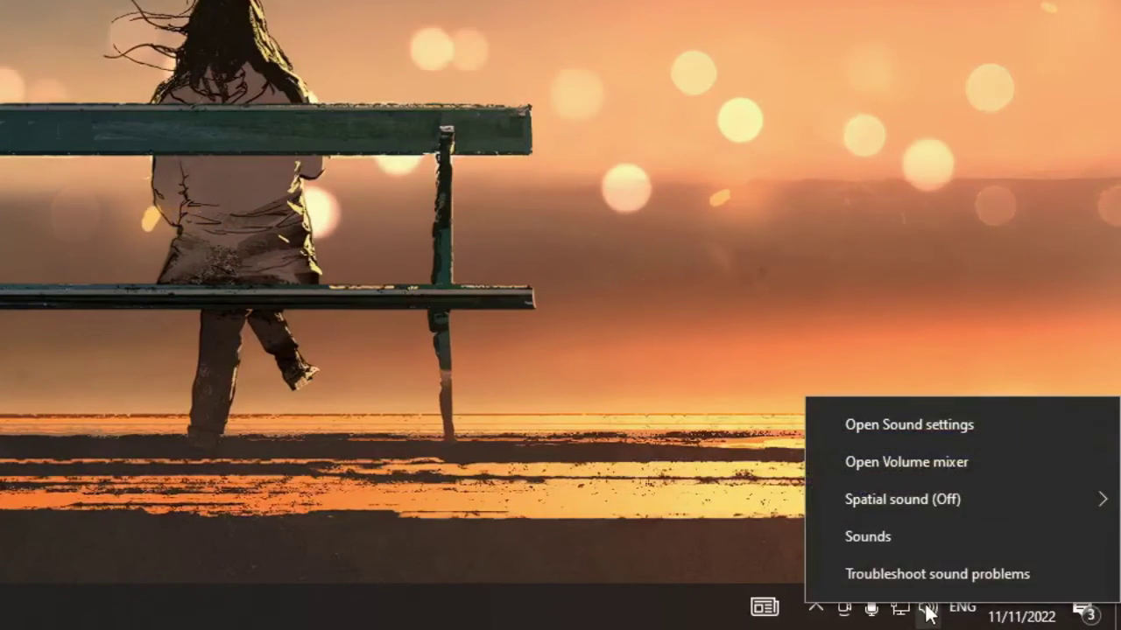
{"action": "left_click", "coordinate": [884, 540]}
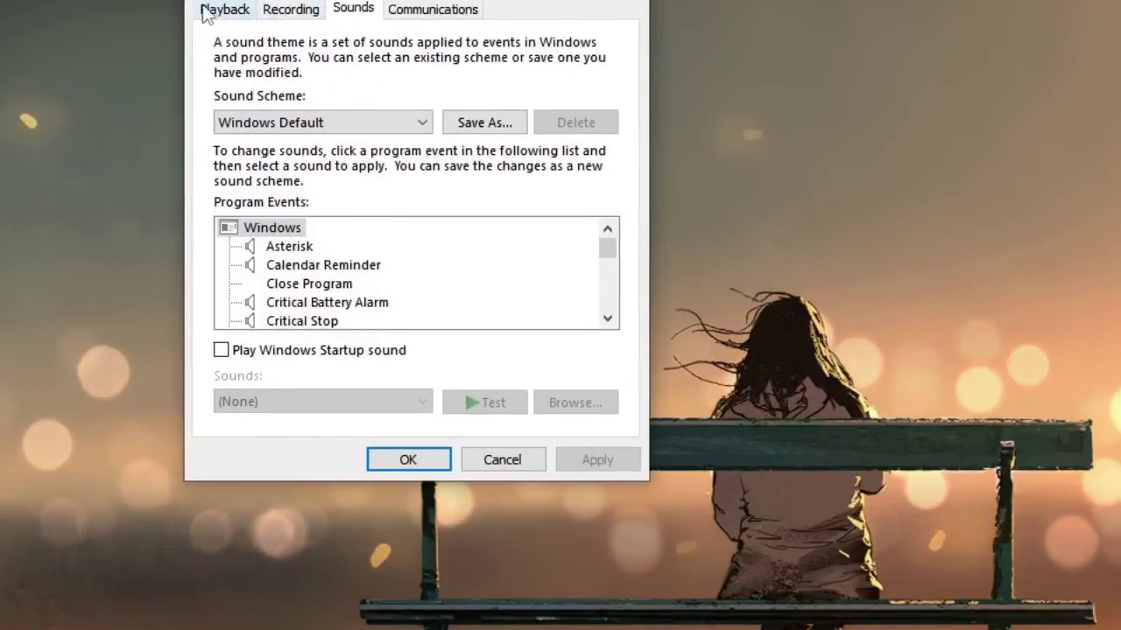
{"action": "left_click", "coordinate": [284, 66]}
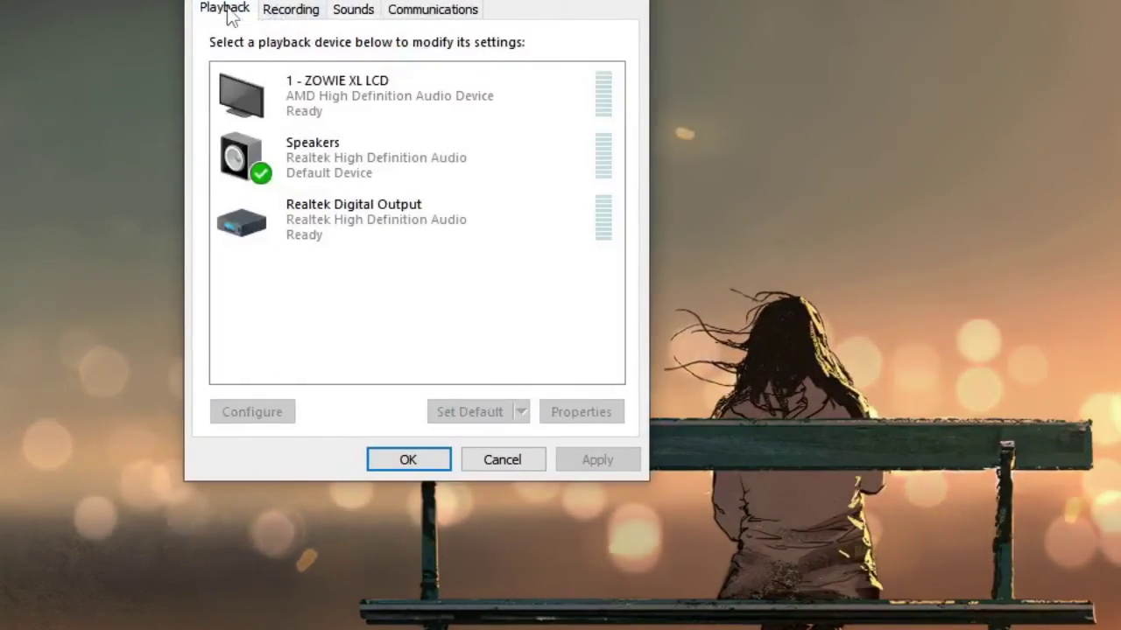
Inspect the Speakers and Realtek Digital Output devices without changing any options.
{"action": "left_click", "coordinate": [339, 153]}
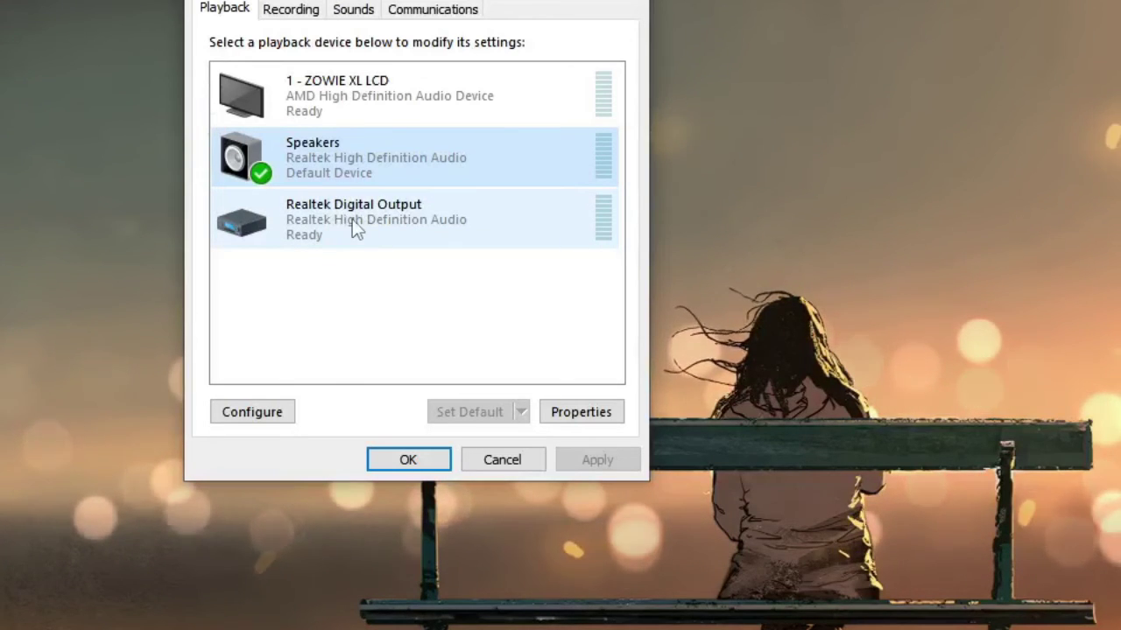
{"action": "left_click", "coordinate": [401, 229]}
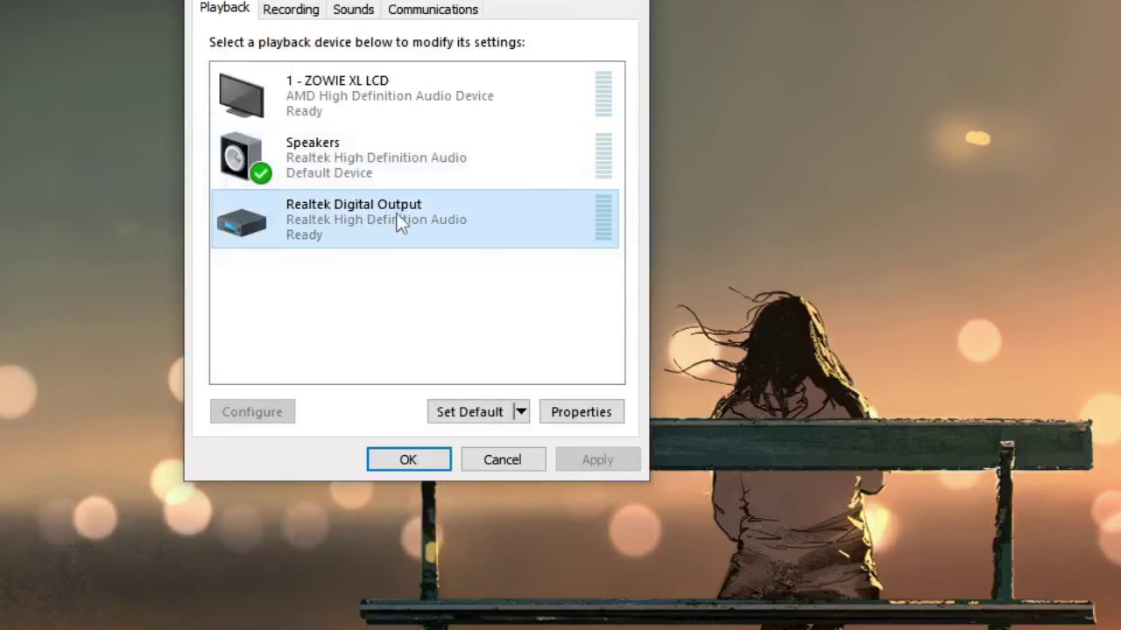
{"action": "right_click", "coordinate": [398, 220]}
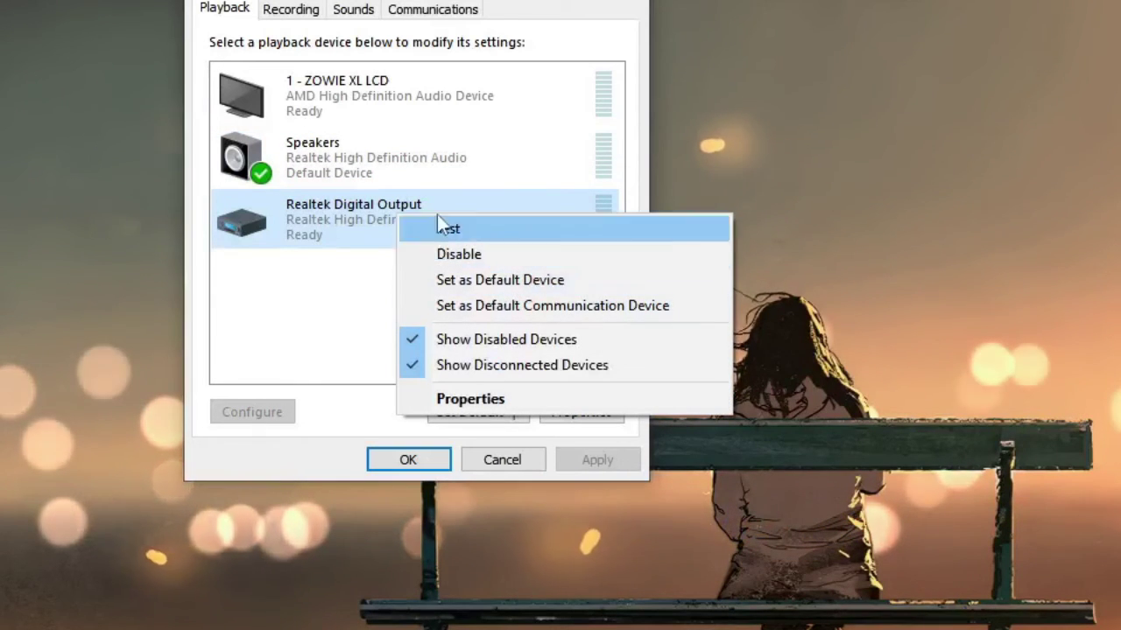
{"action": "left_click", "coordinate": [320, 267]}
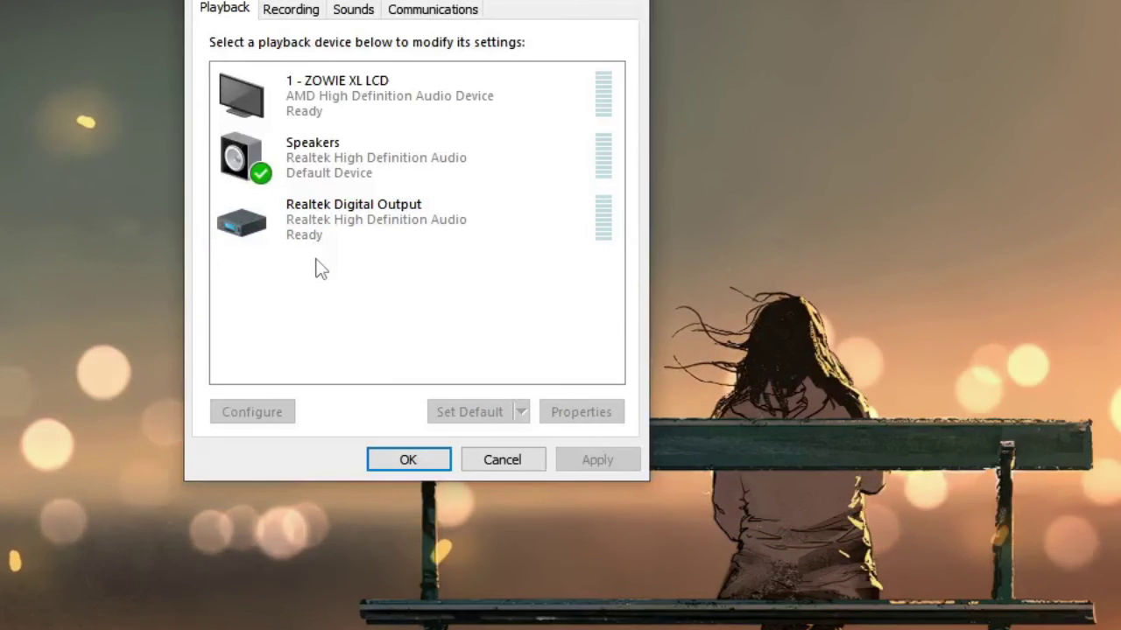